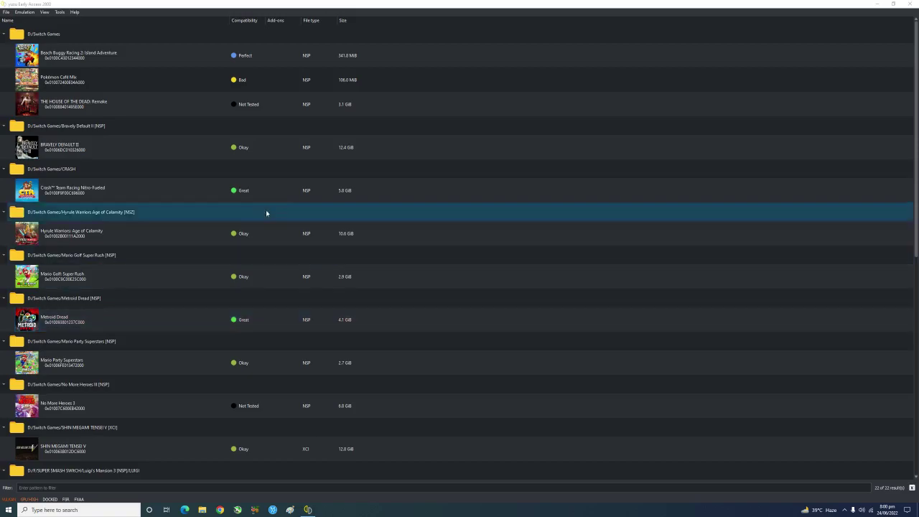
Open yuzu's Configuration from the Emulation menu and view the System page (English, USA, Auto time zone).
click(26, 13)
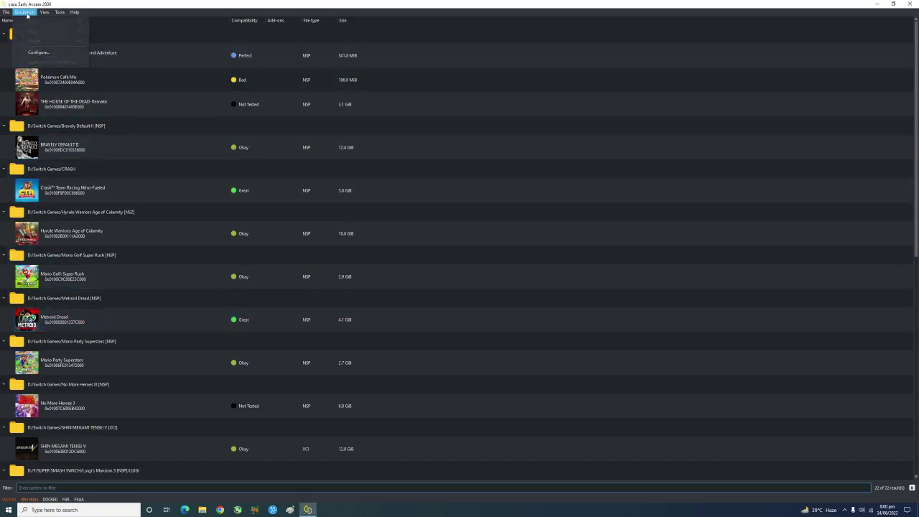
click(38, 52)
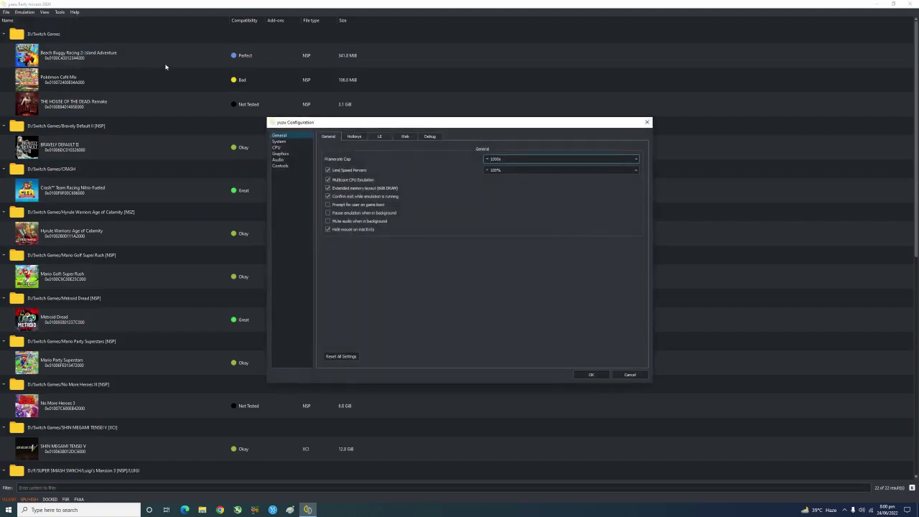
drag(326, 126, 286, 115)
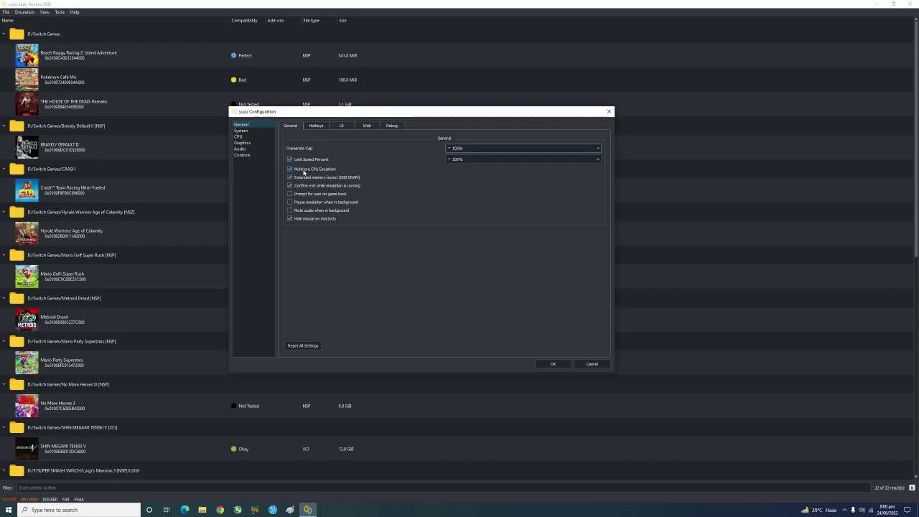
click(250, 132)
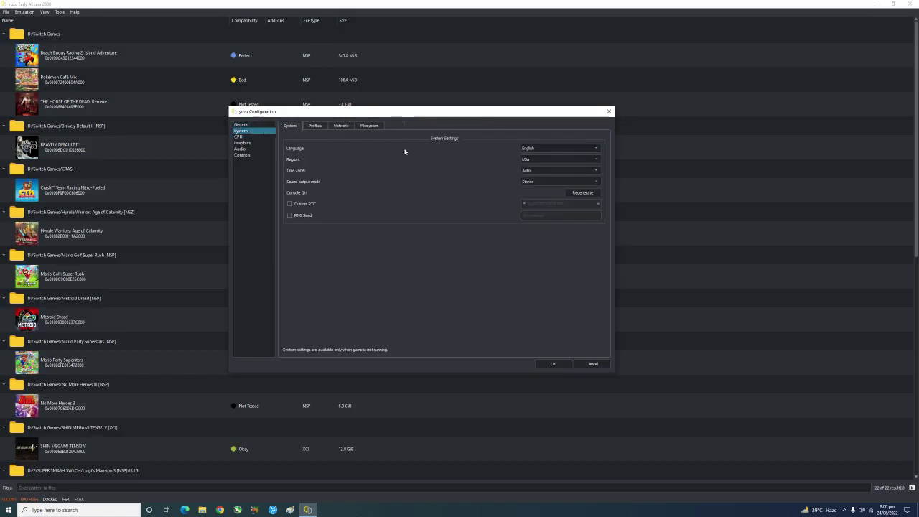
Review the CPU page, then view Graphics settings: Vulkan on RTX 3070, 3x resolution, FSR, FXAA.
click(249, 137)
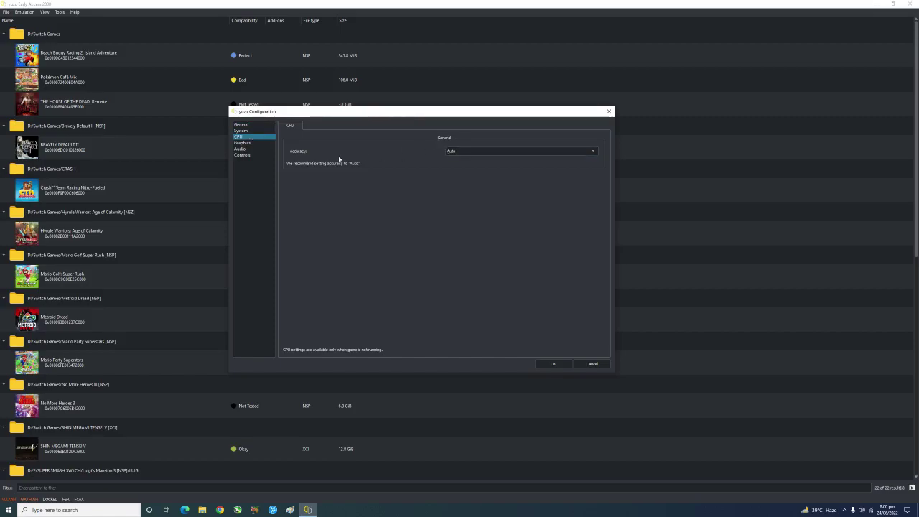
click(246, 144)
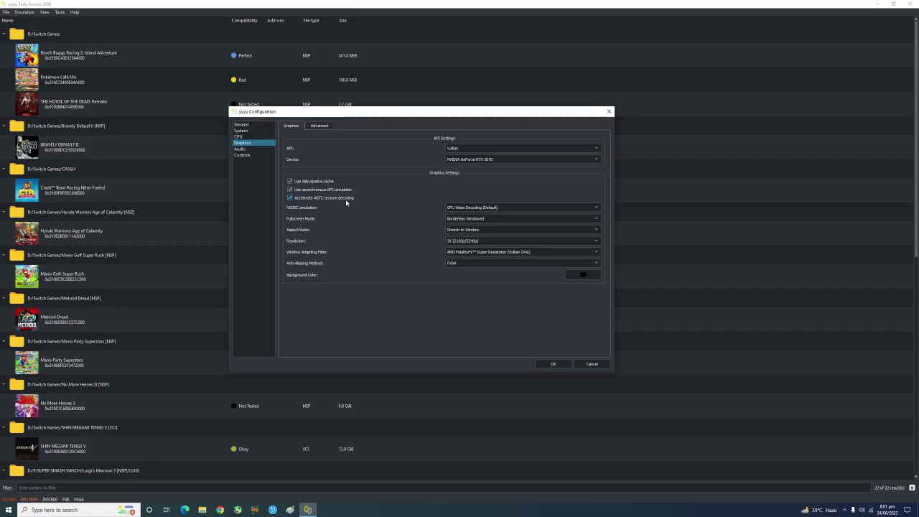
Keep 3X resolution and FXAA, review the Advanced graphics settings, and save the configuration.
click(457, 241)
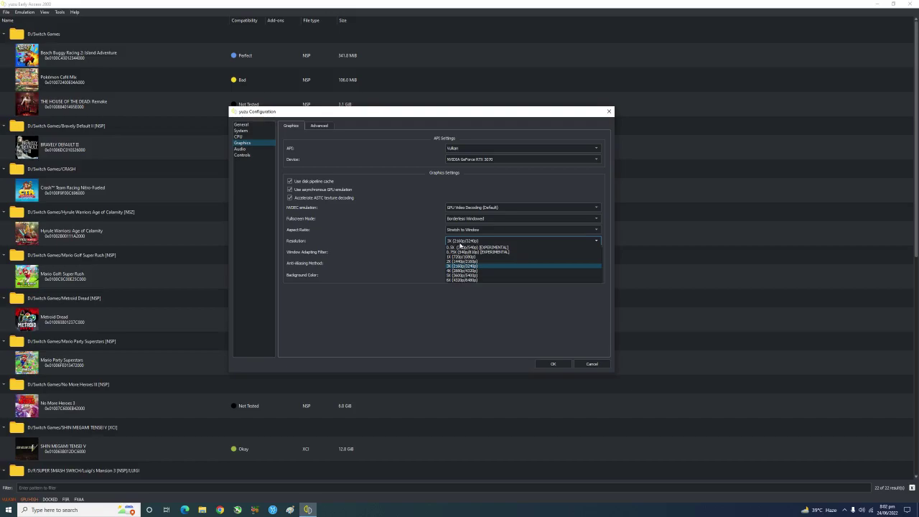
click(314, 268)
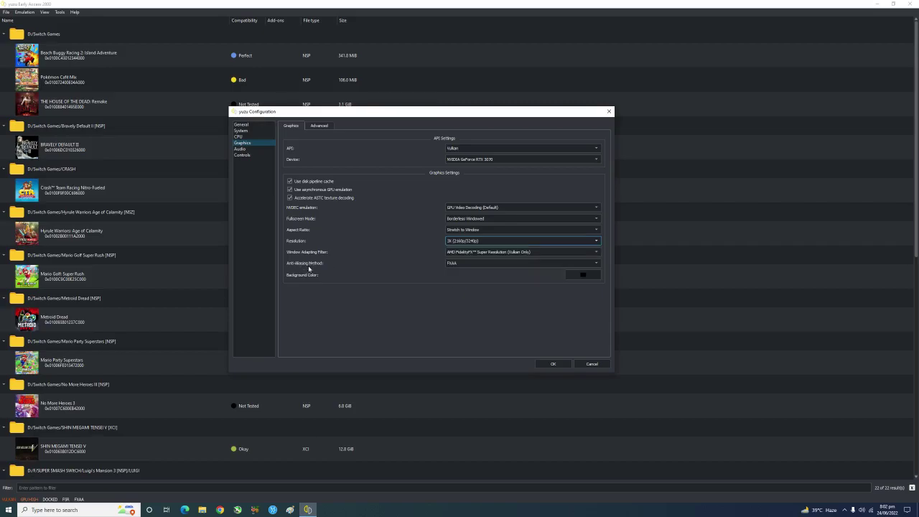
click(459, 264)
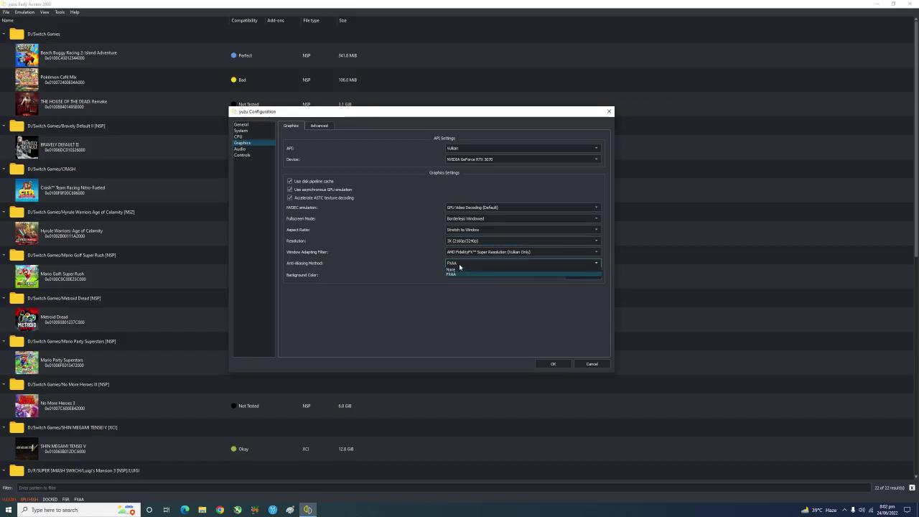
click(460, 265)
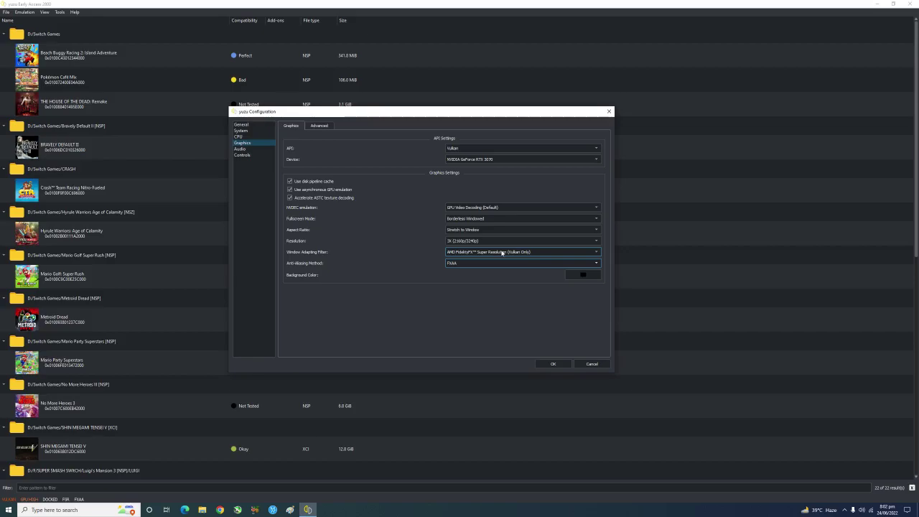
click(318, 127)
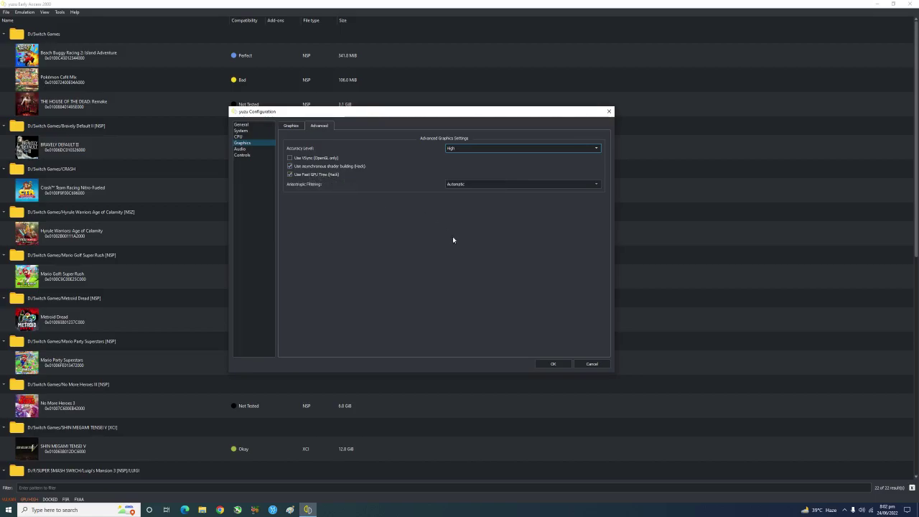
click(554, 364)
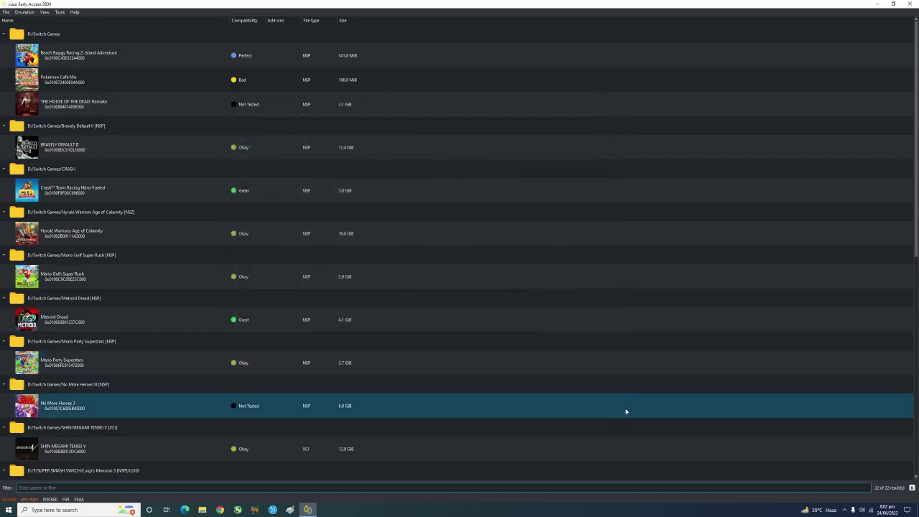
Minimize yuzu and launch NVIDIA Control Panel from the desktop context menu.
click(877, 3)
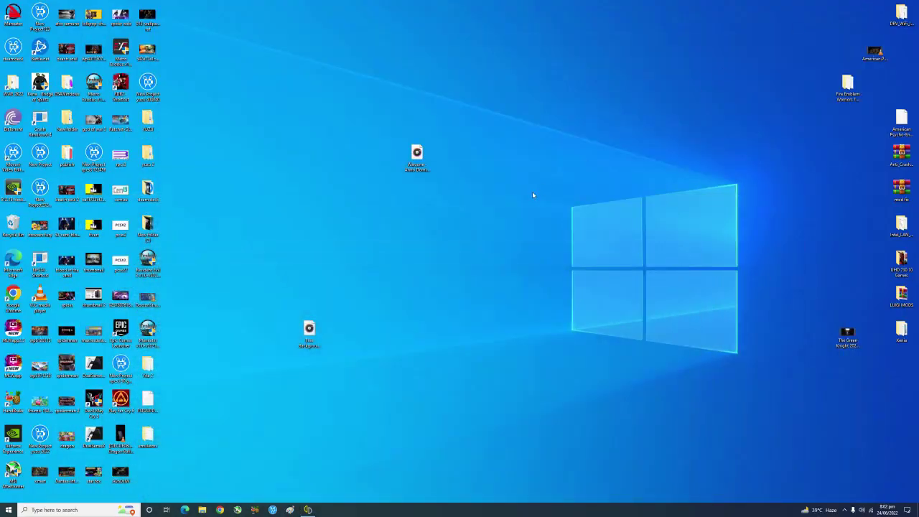
right_click(508, 198)
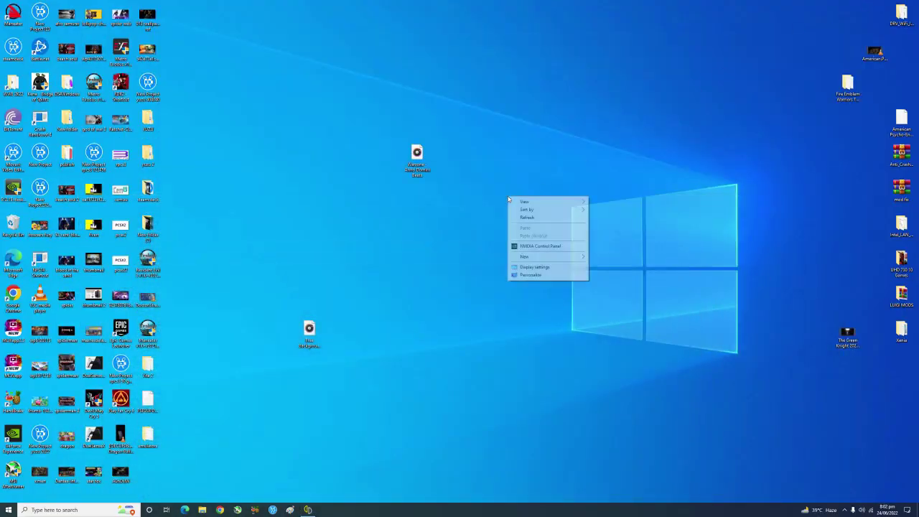
click(520, 248)
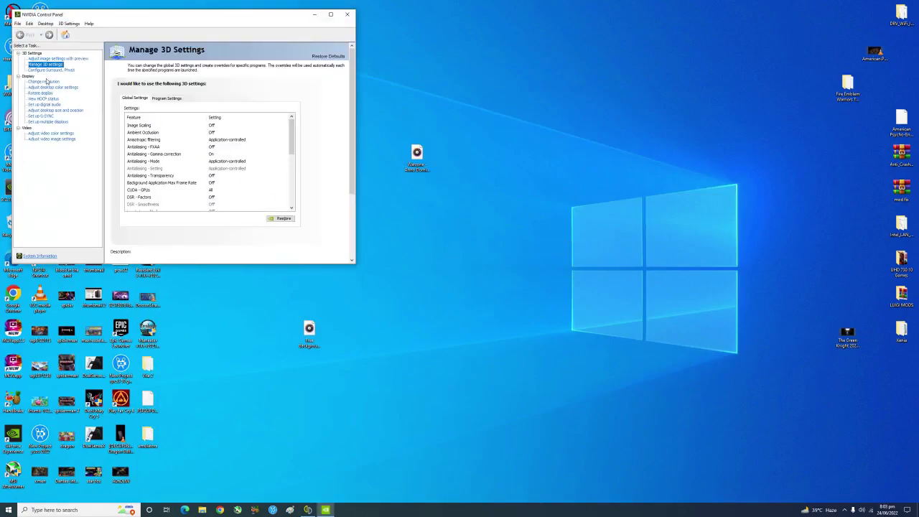
Add yuzu as a program profile under Manage 3D Settings > Program Settings.
click(45, 65)
click(165, 99)
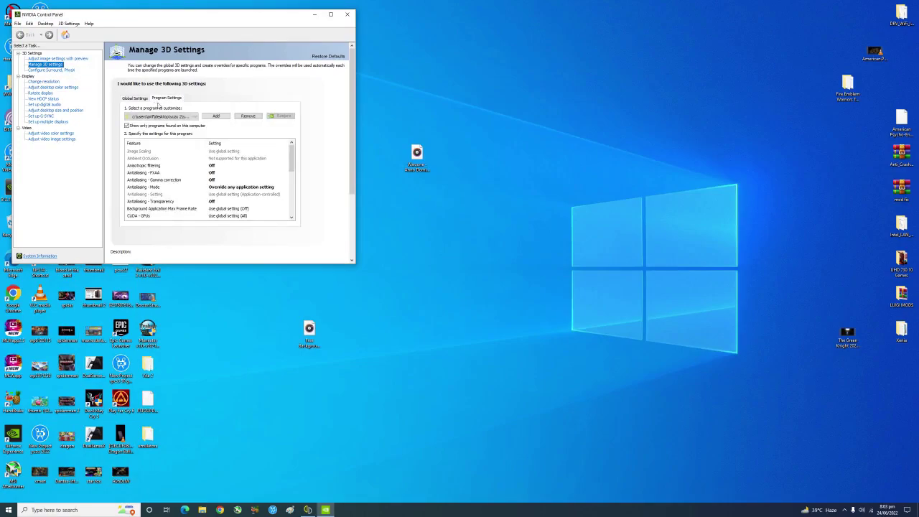
click(216, 116)
double_click(244, 81)
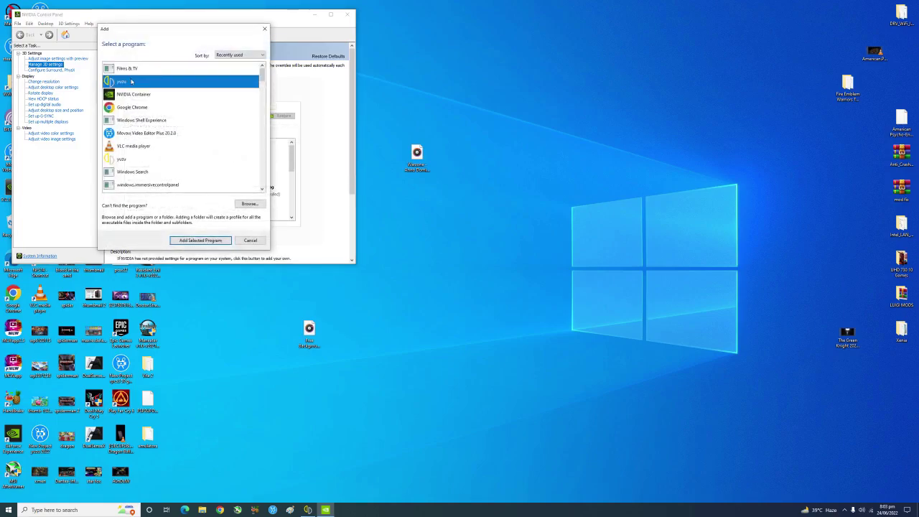
click(215, 116)
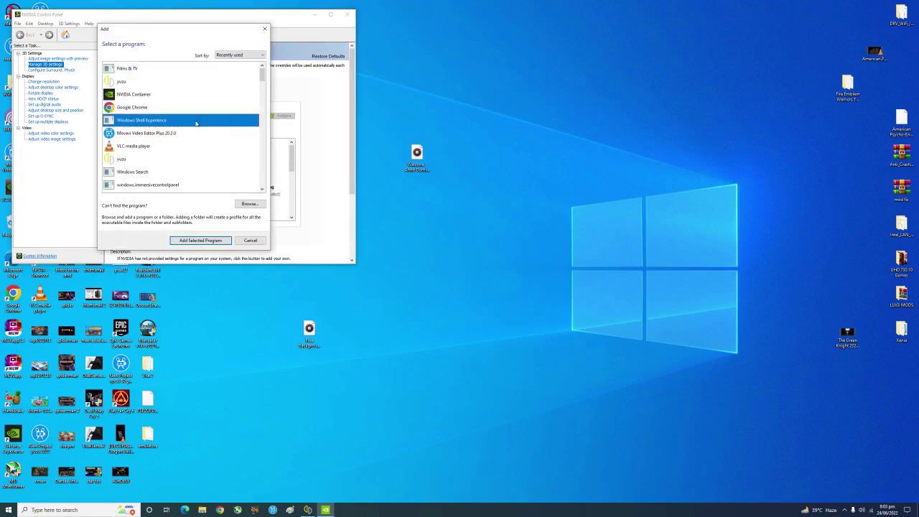
double_click(123, 159)
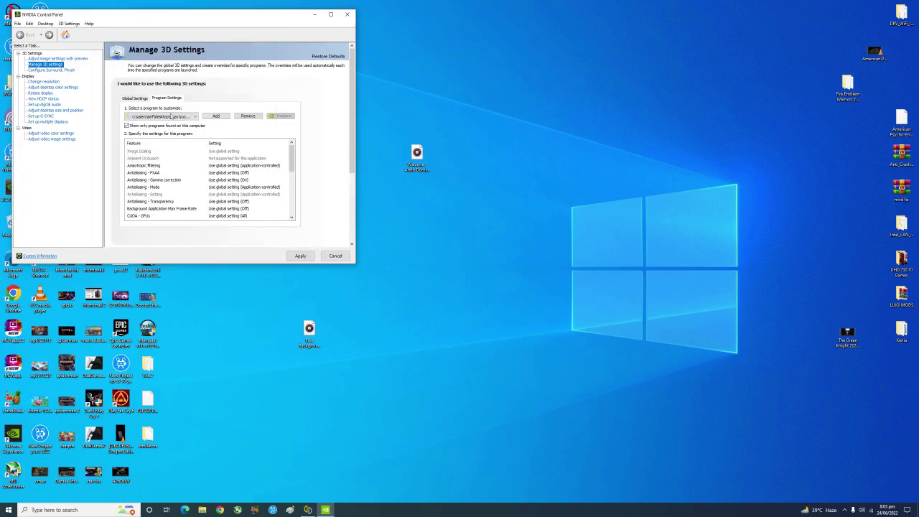
Set yuzu's Antialiasing gamma correction, mode and transparency all to Off.
scroll(291, 160, down, 2)
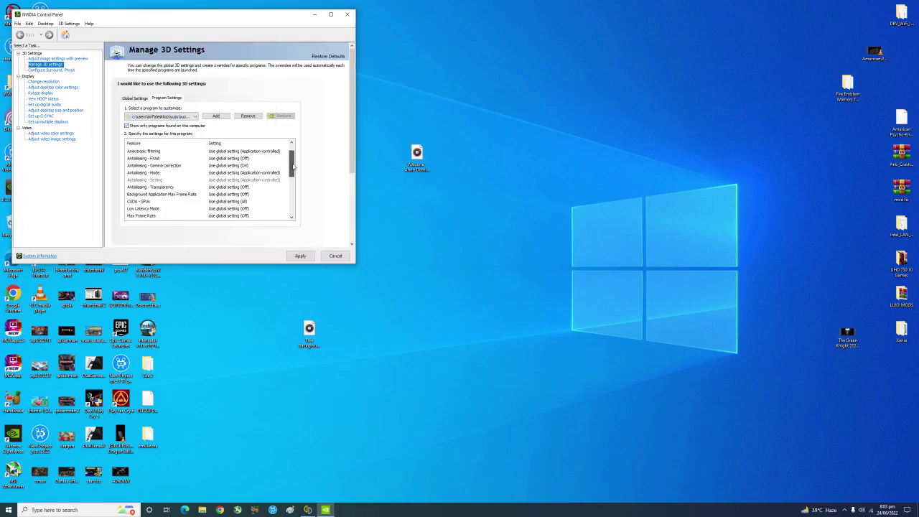
scroll(291, 159, up, 2)
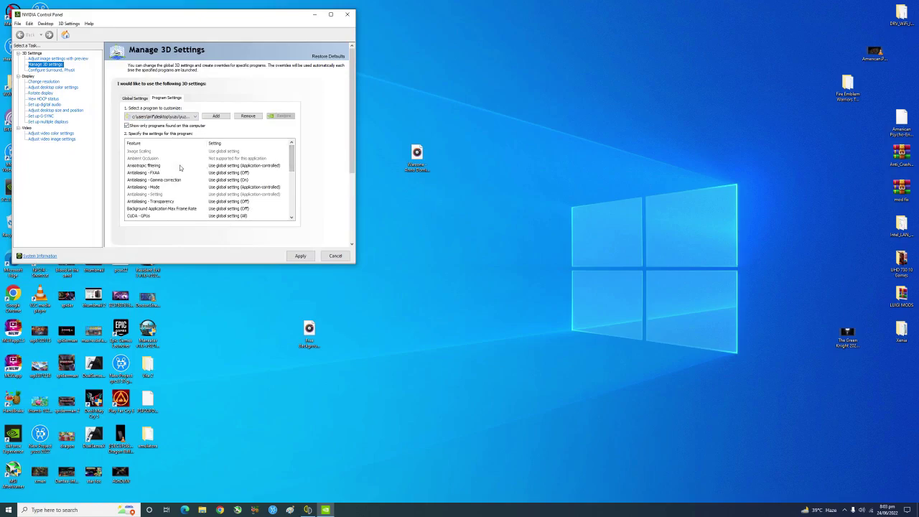
click(221, 176)
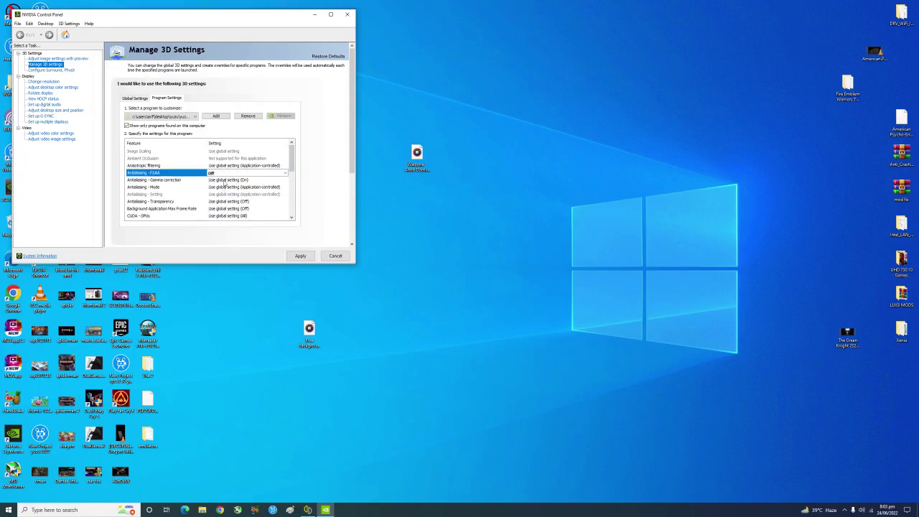
click(225, 183)
click(229, 198)
click(230, 188)
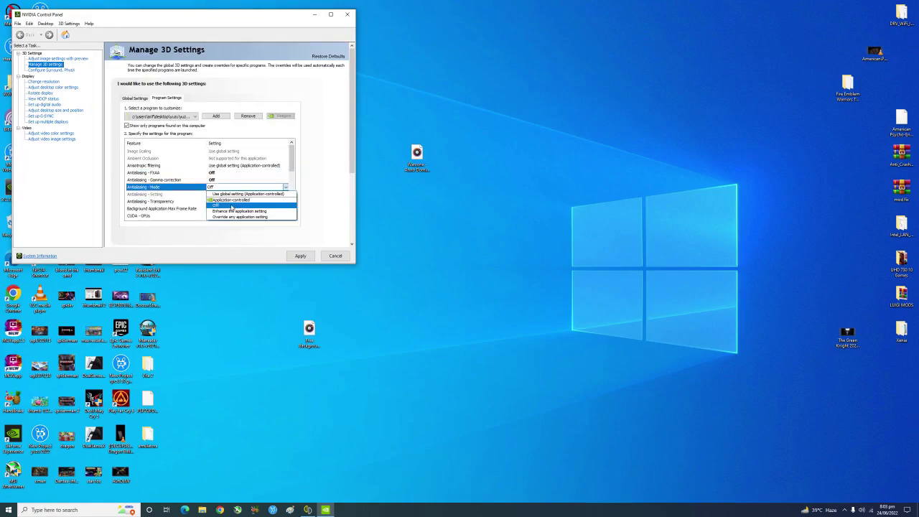
click(230, 216)
drag(291, 155, 291, 176)
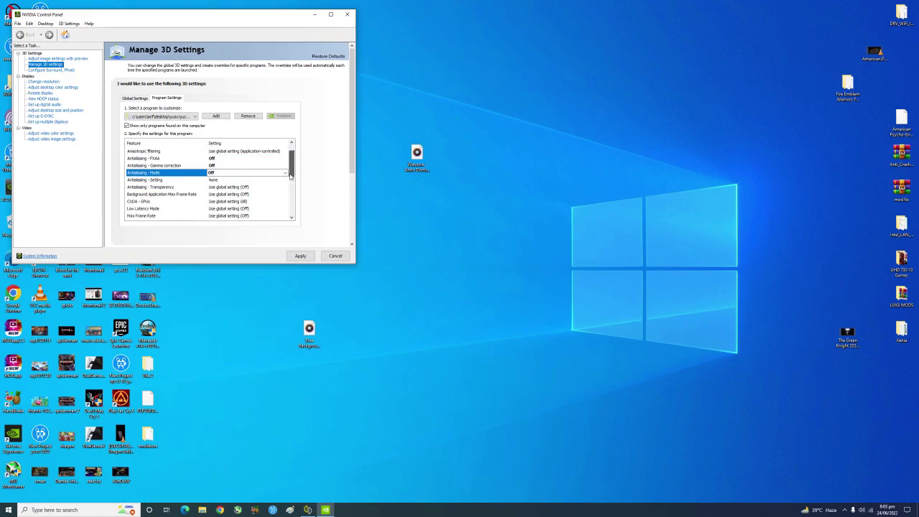
click(239, 186)
click(229, 201)
Turn anisotropic filtering Off for yuzu.
scroll(281, 183, up, 1)
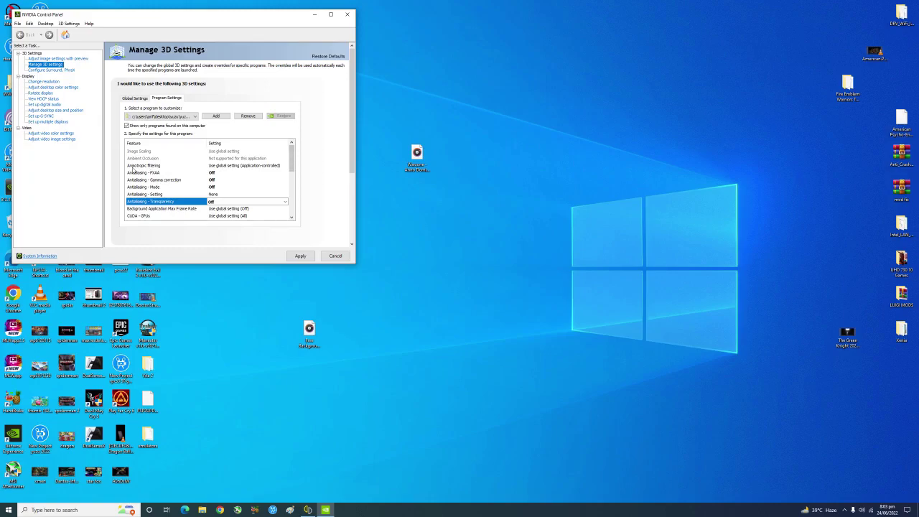
click(215, 165)
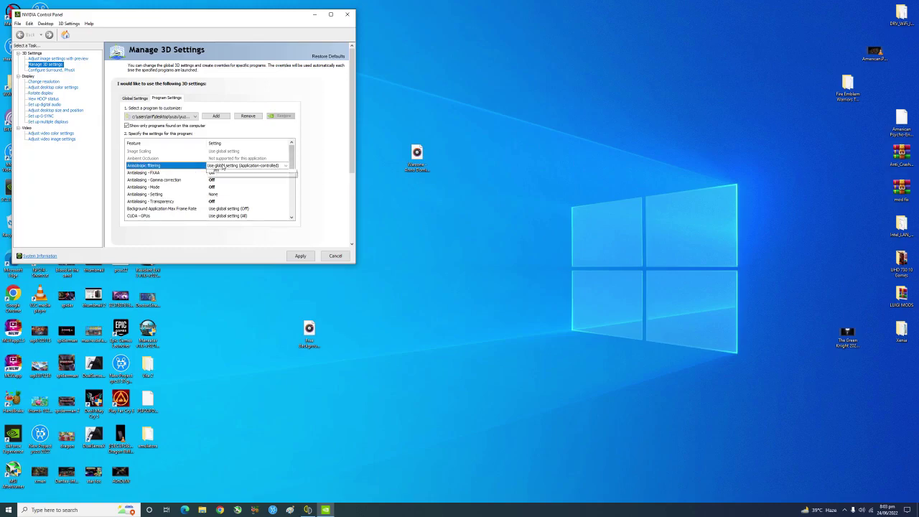
click(245, 165)
click(216, 182)
scroll(293, 162, down, 3)
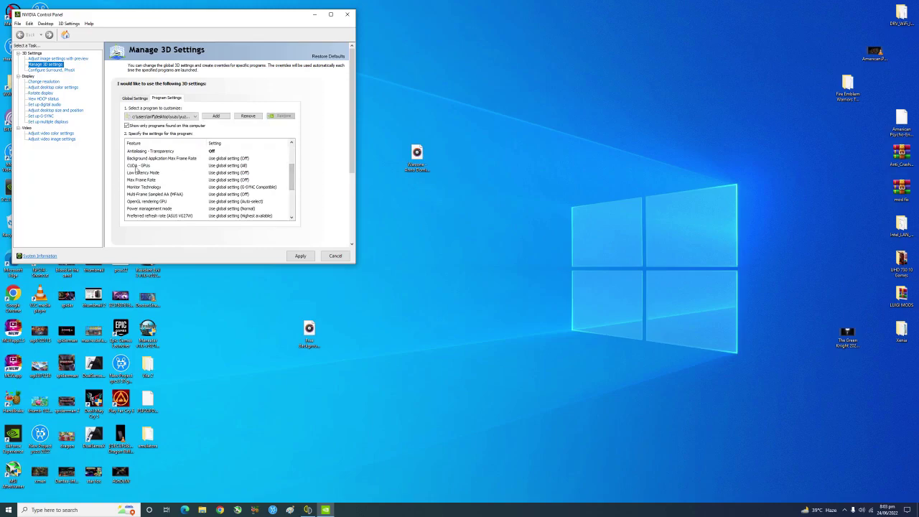
Restrict yuzu's CUDA GPUs to the NVIDIA GeForce RTX 3070.
click(221, 167)
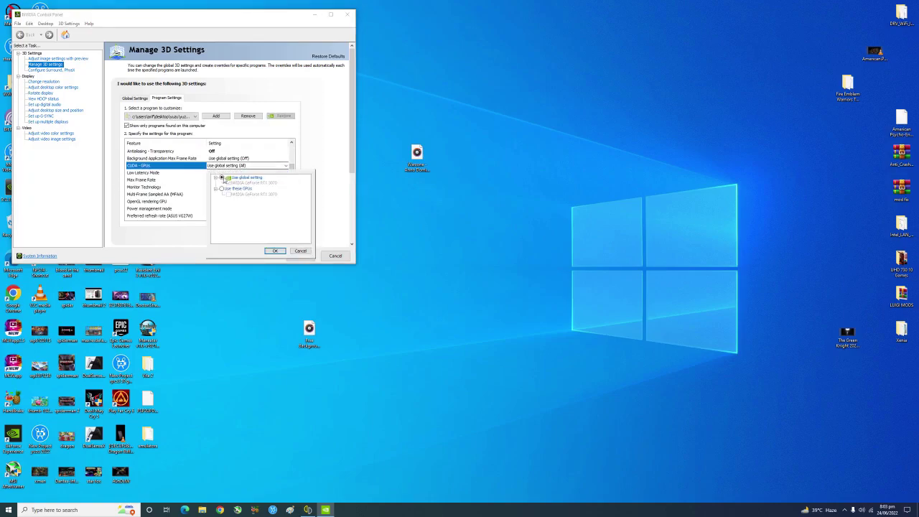
click(223, 189)
click(228, 194)
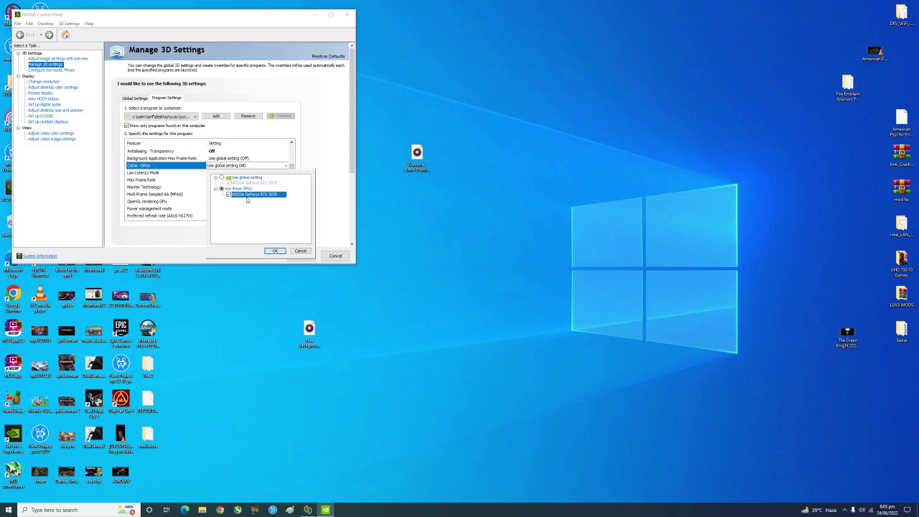
click(277, 250)
scroll(208, 179, down, 3)
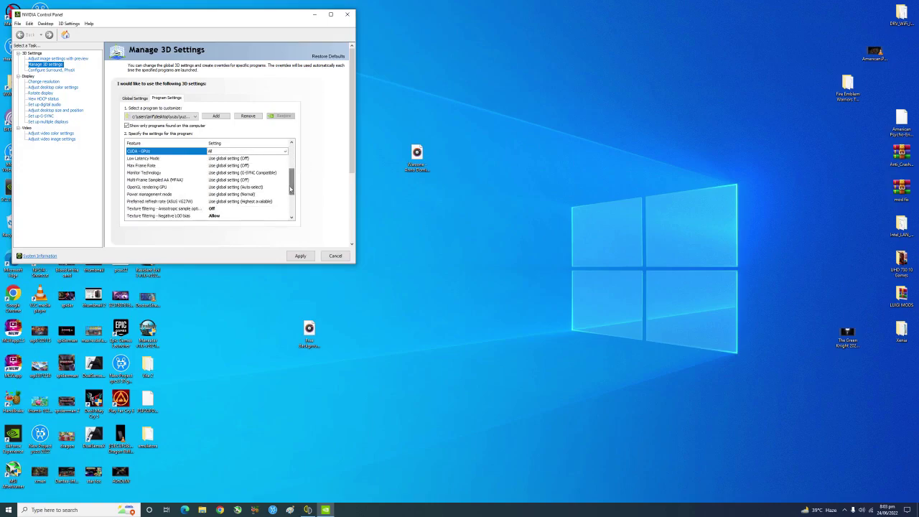
Use the RTX 3070 for OpenGL rendering and set power management to Prefer maximum performance.
click(147, 188)
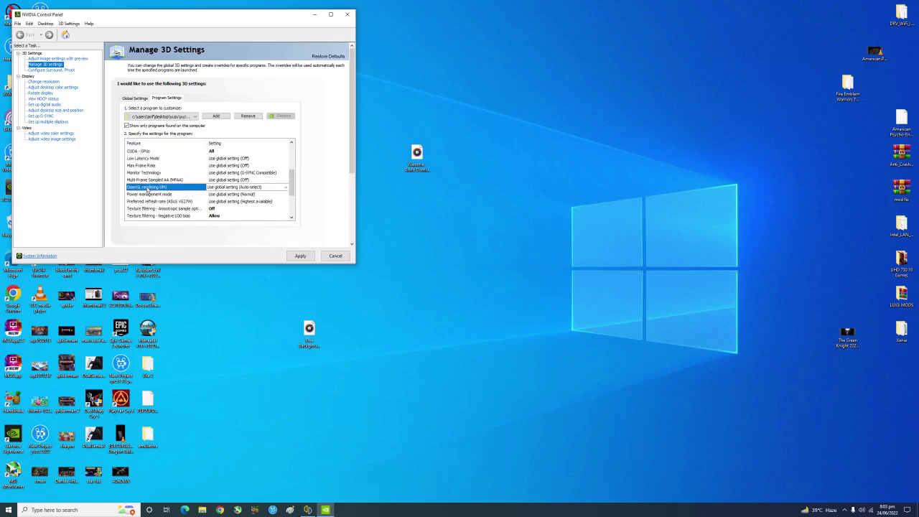
click(230, 187)
click(233, 206)
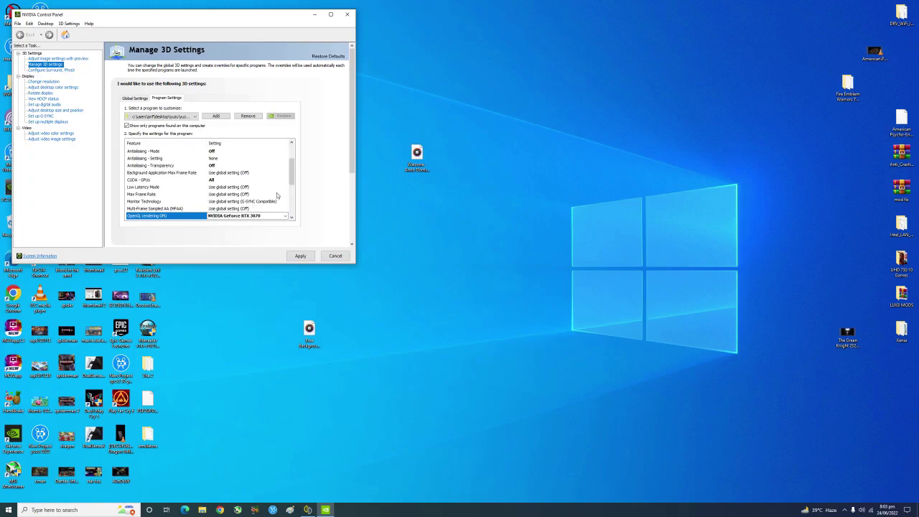
scroll(201, 183, down, 2)
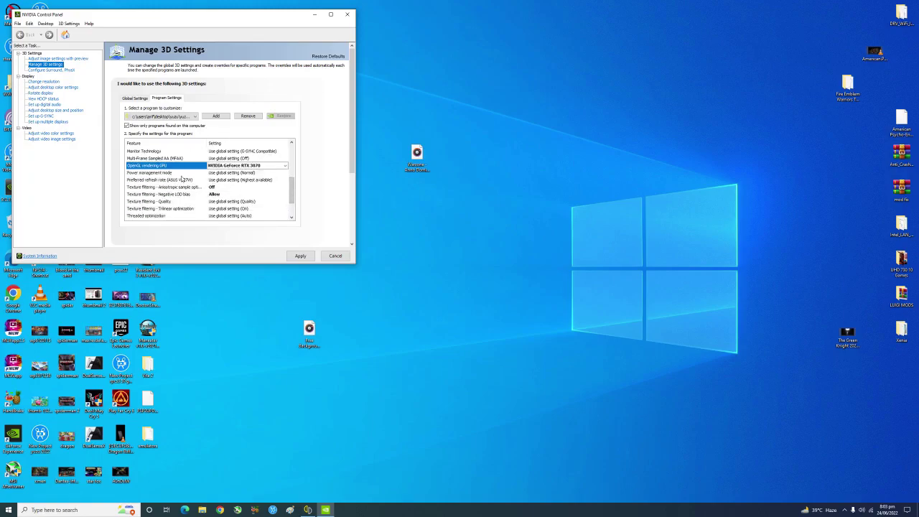
click(181, 173)
click(230, 173)
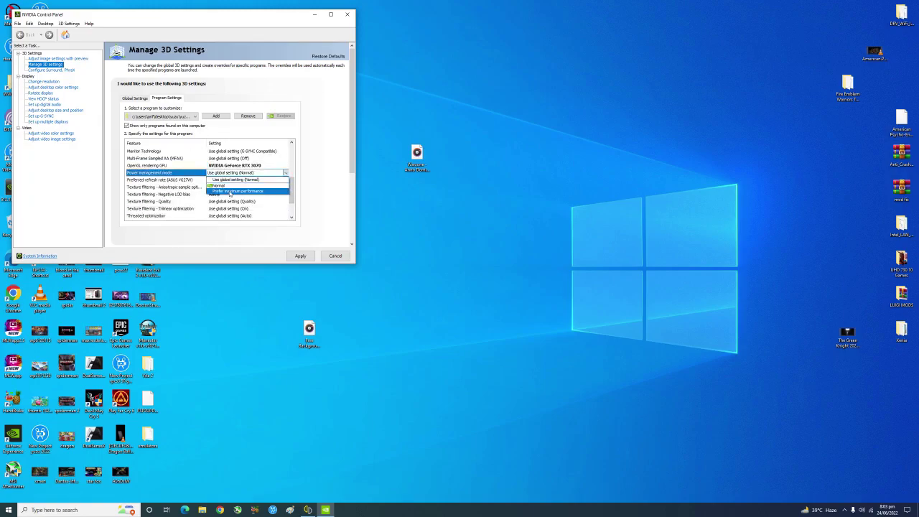
click(230, 192)
scroll(292, 201, down, 2)
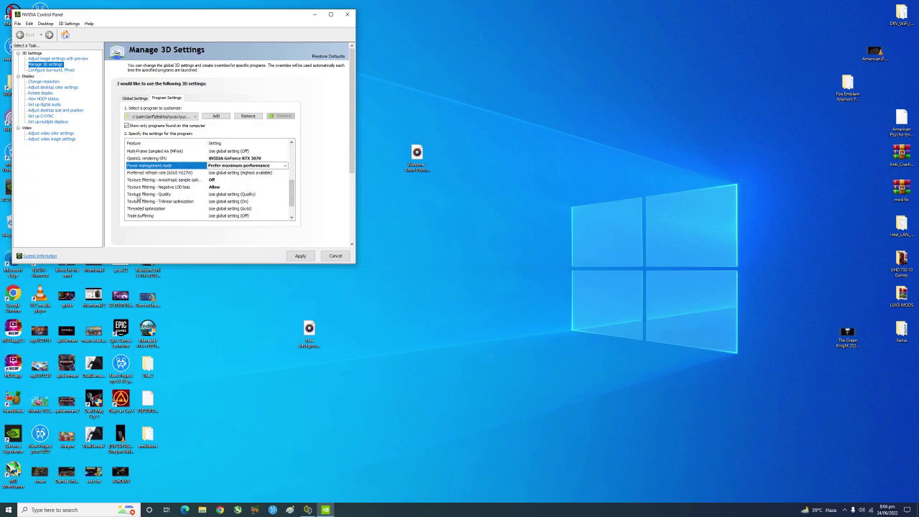
Set texture quality to High performance, threaded optimization and triple buffering On, then apply and close.
click(225, 195)
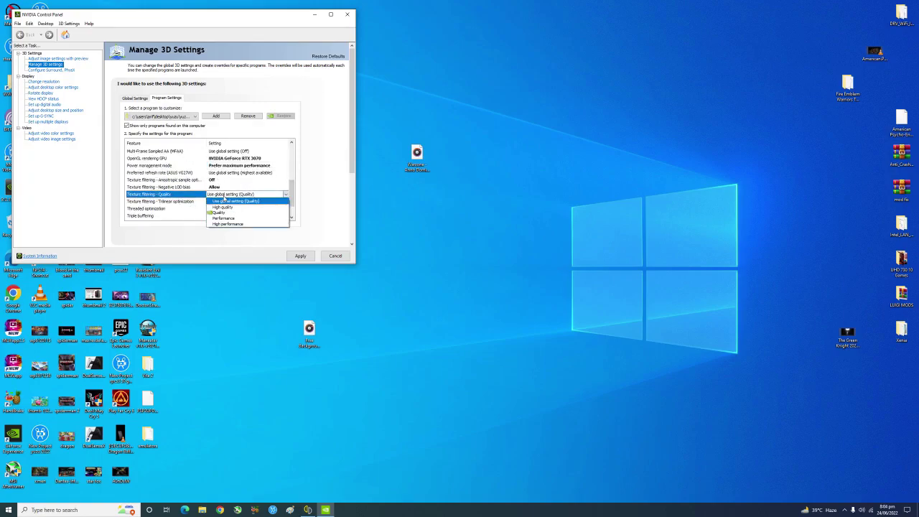
click(227, 223)
drag(292, 201, 292, 212)
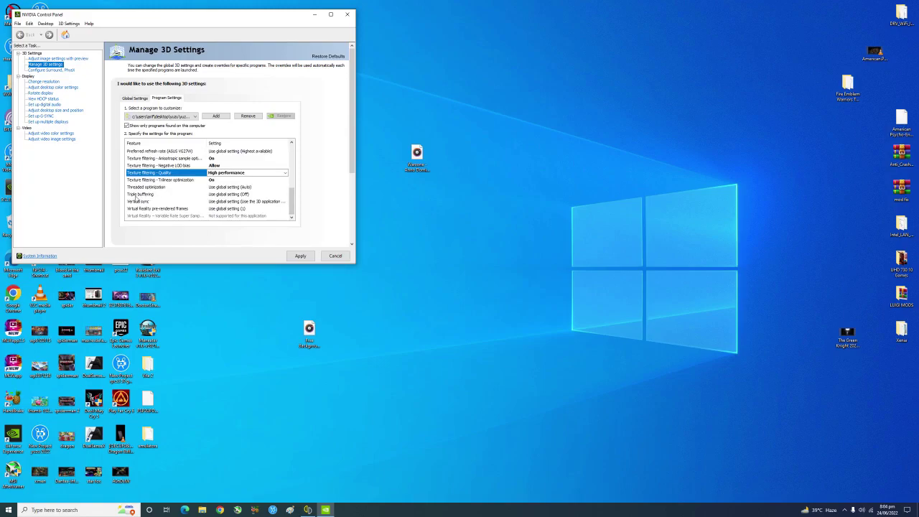
click(219, 187)
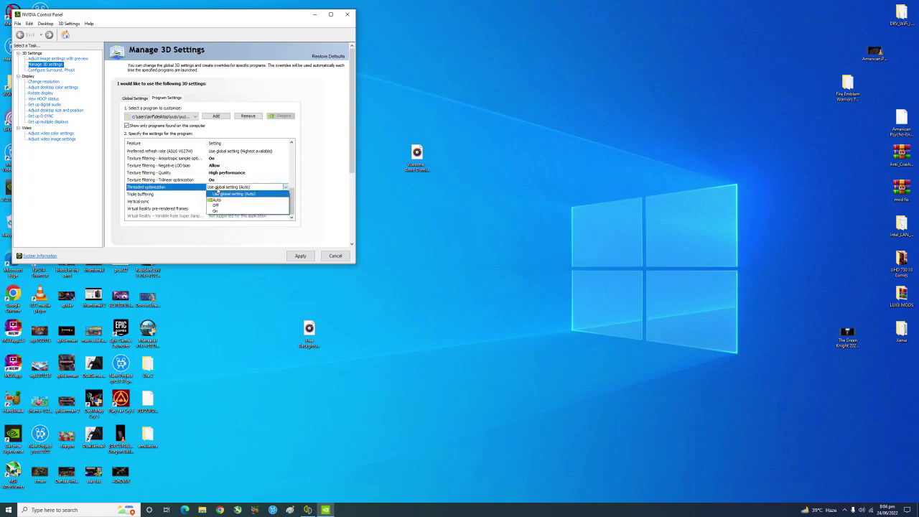
click(219, 210)
scroll(291, 194, down, 2)
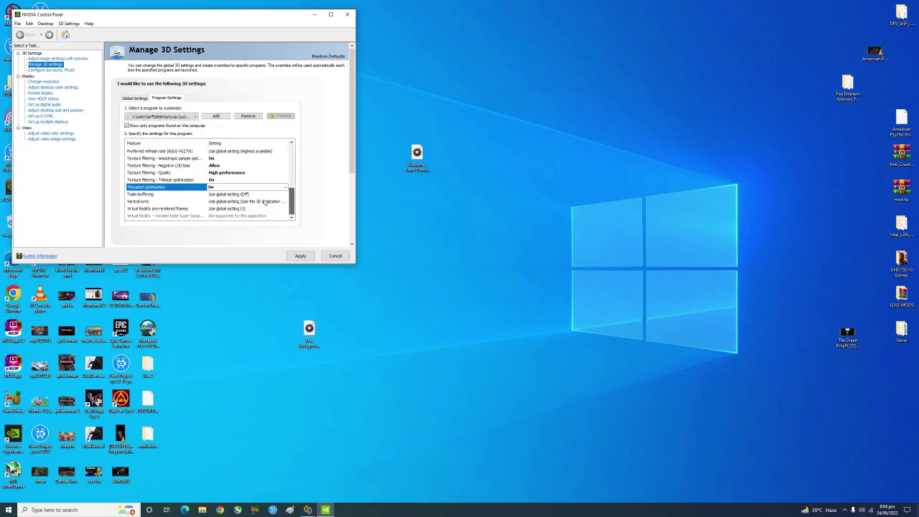
click(219, 194)
click(229, 214)
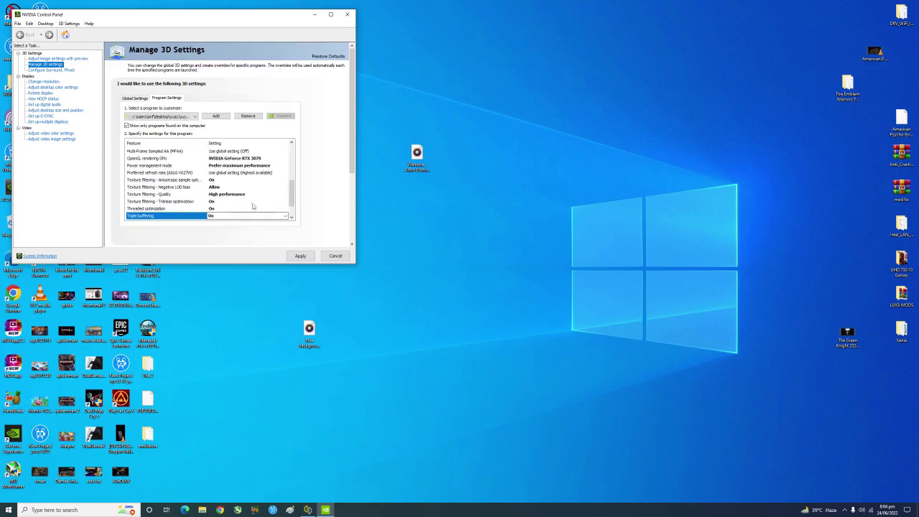
scroll(292, 208, down, 2)
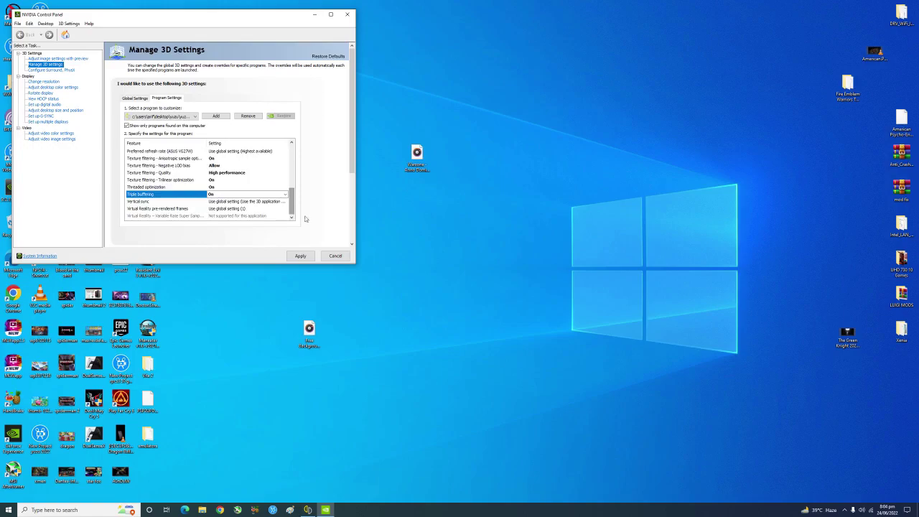
click(300, 256)
click(347, 15)
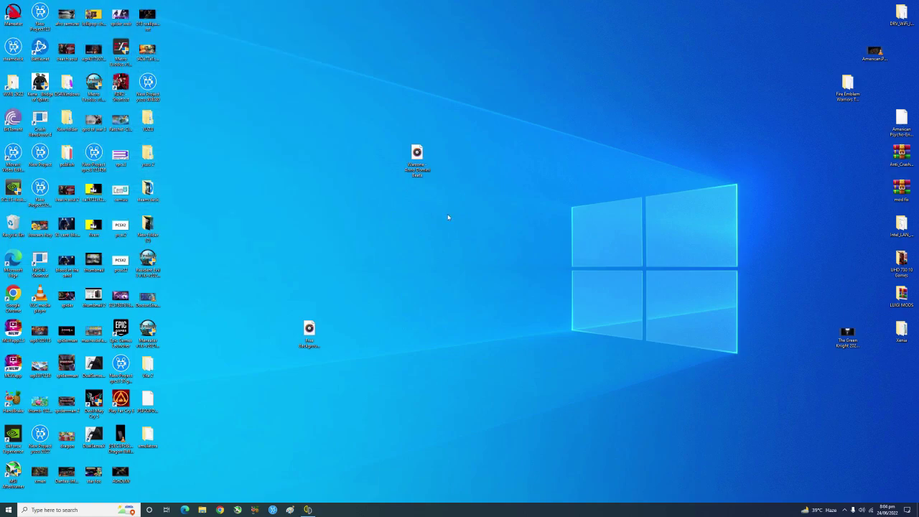